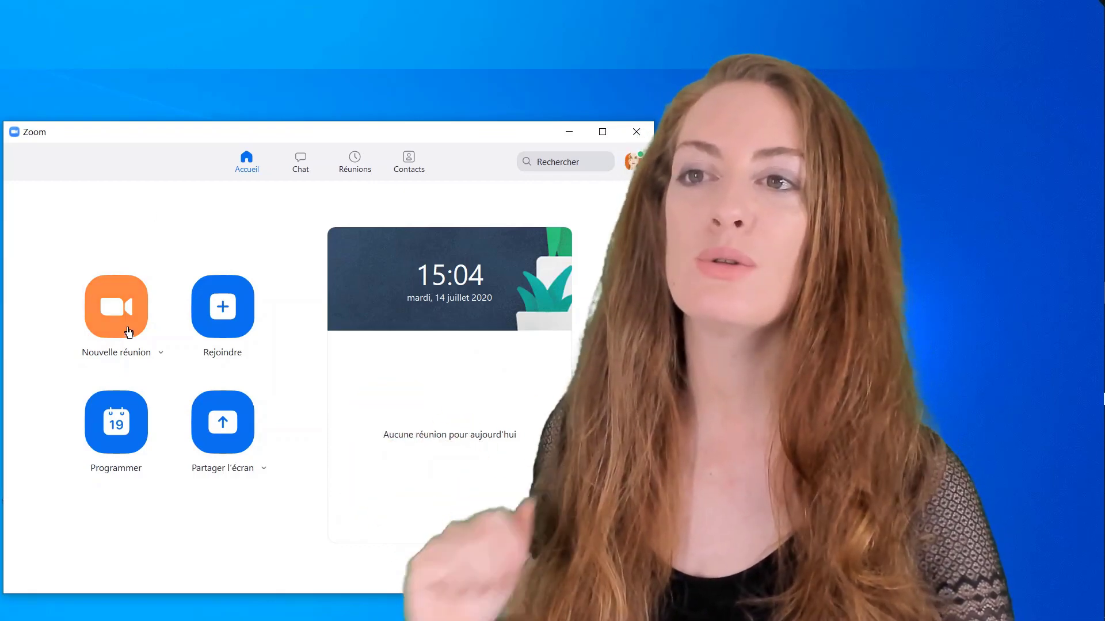
Step: Start a new Zoom meeting and join it with computer audio
left_click(129, 327)
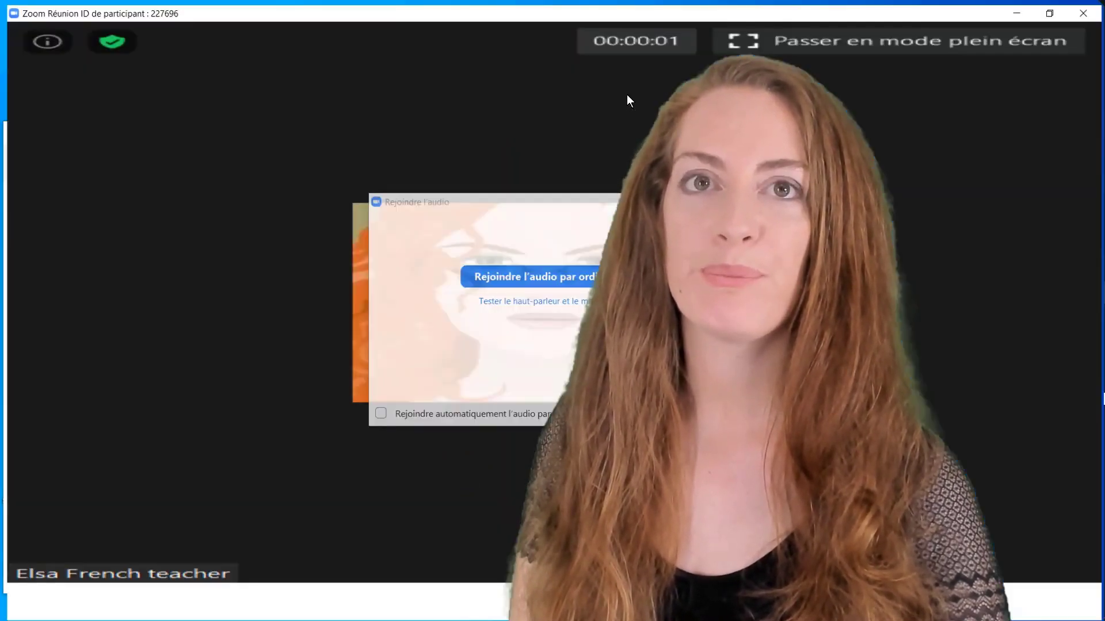
left_click(627, 92)
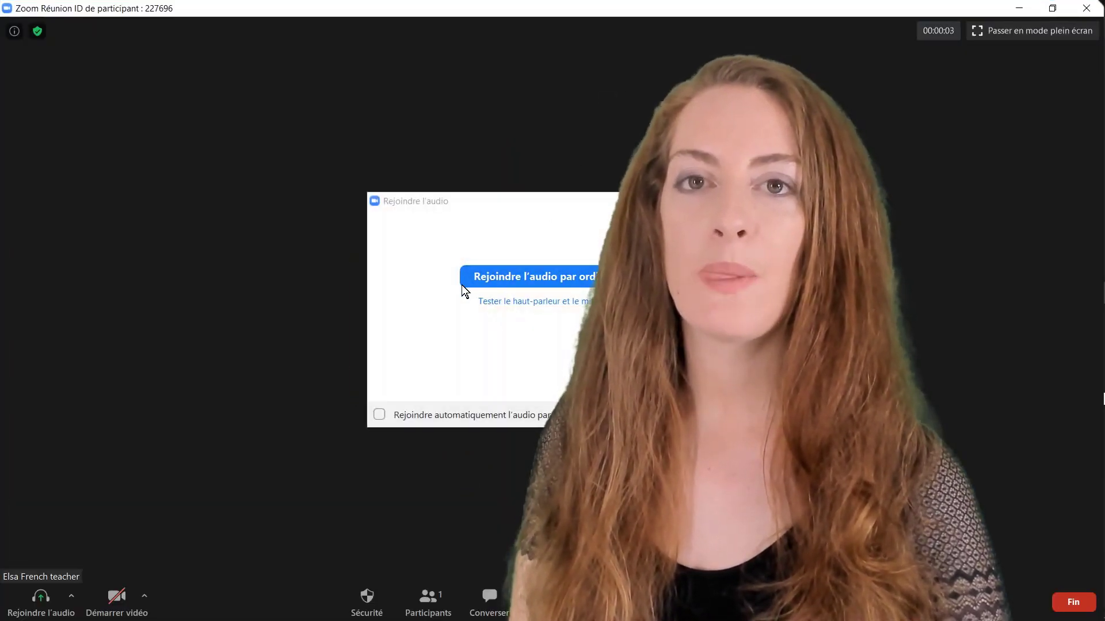
left_click(476, 279)
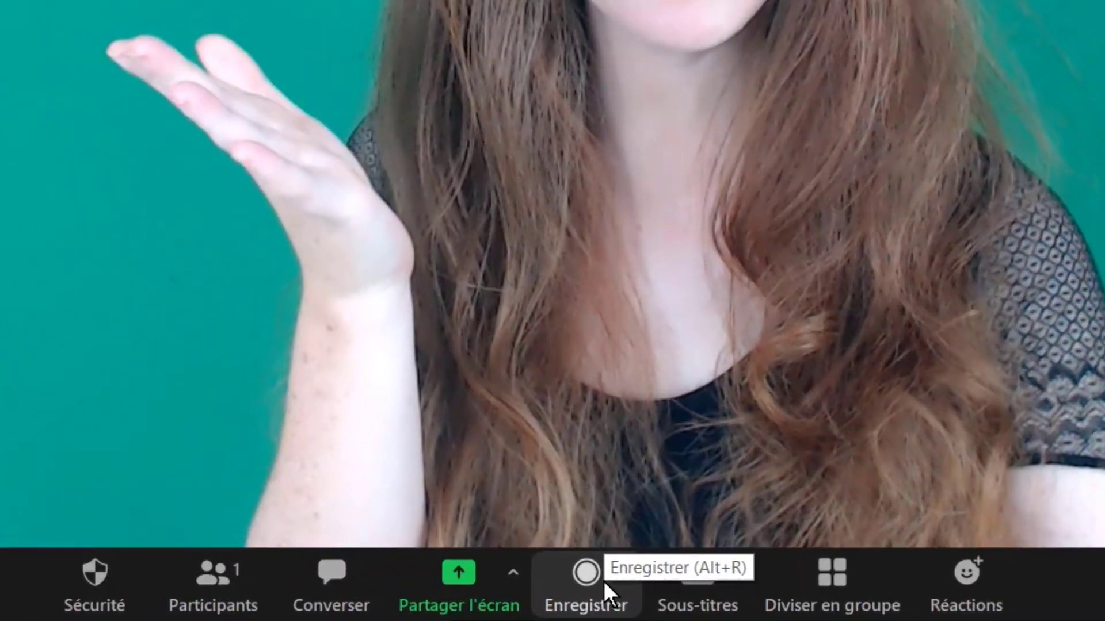
Step: Record the meeting's introduction and pause the recording
left_click(603, 581)
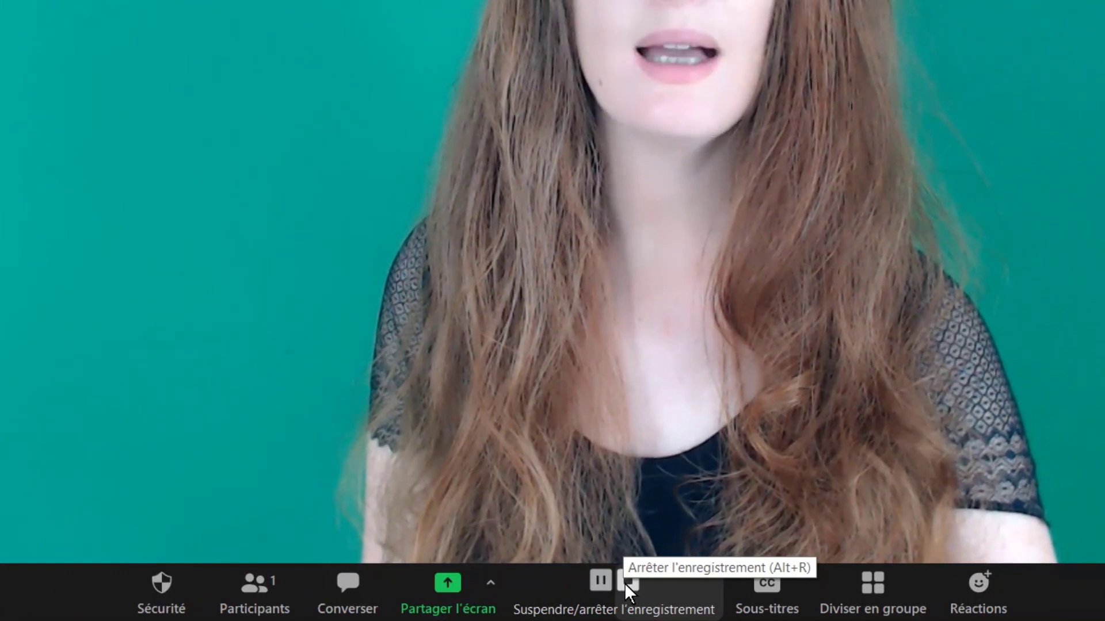
left_click(602, 582)
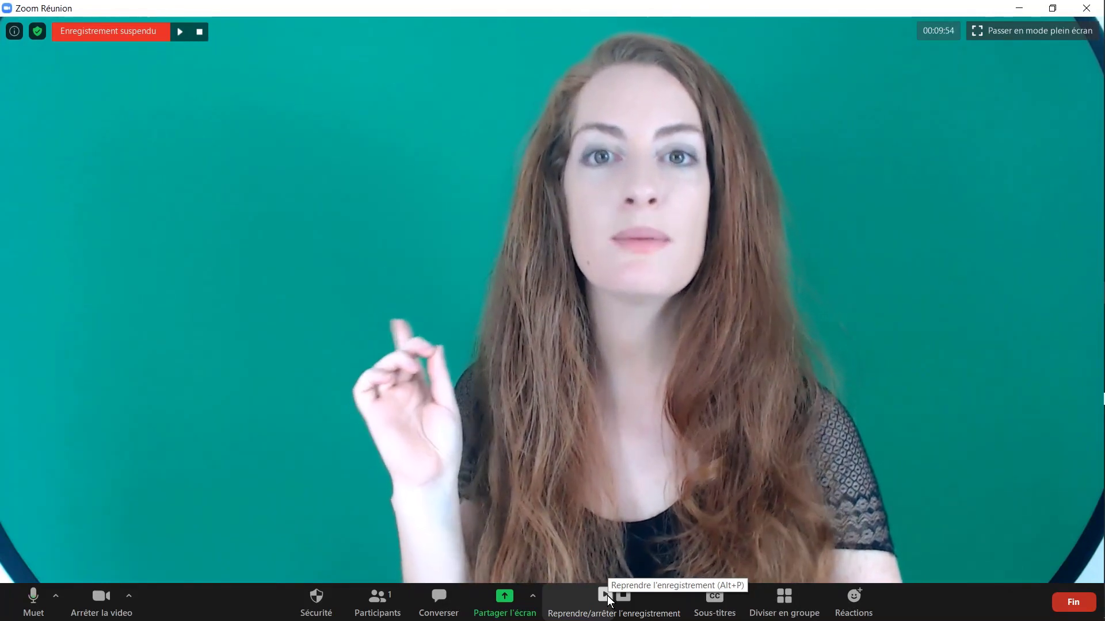
Step: Share the "conditionnel passé.pptx" PowerPoint window and place the floating video thumbnail near the slide's upper-right corner
left_click(504, 599)
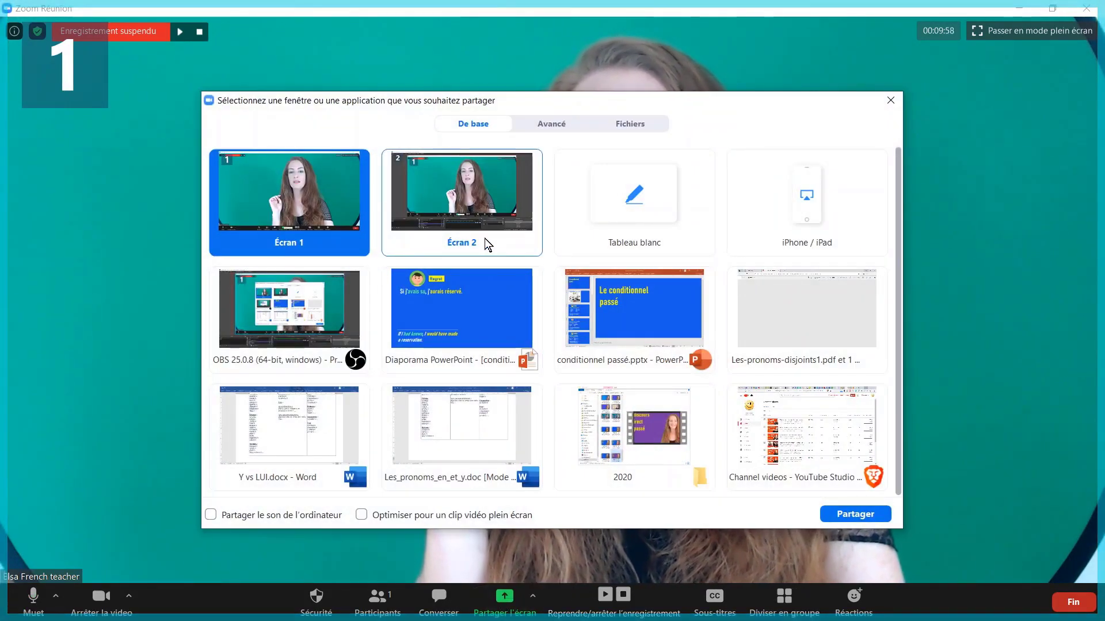
left_click(619, 308)
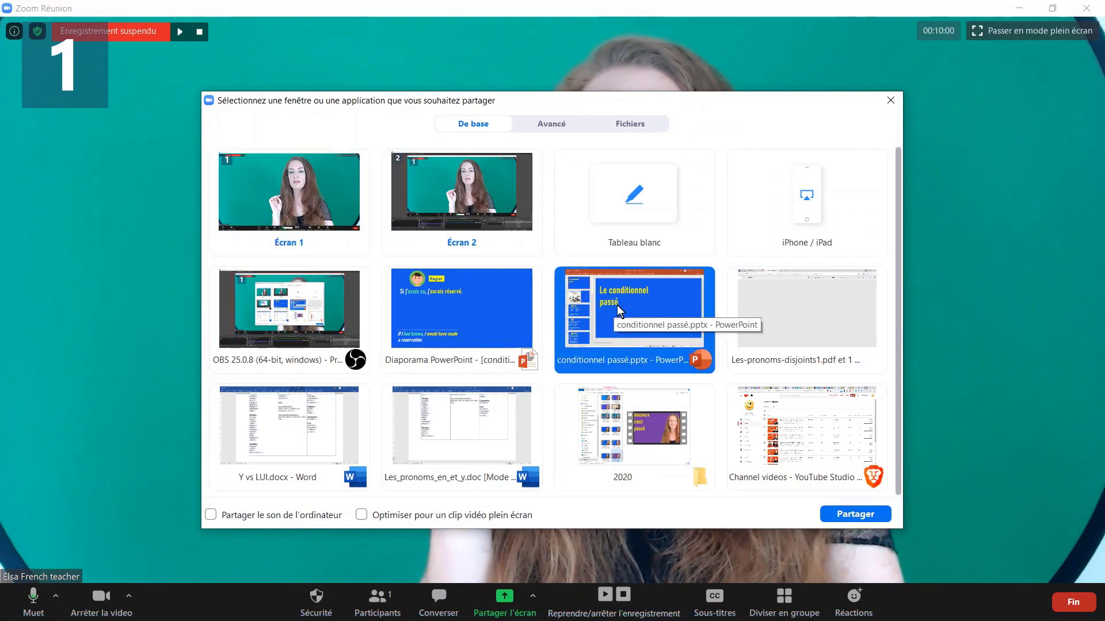
left_click(851, 516)
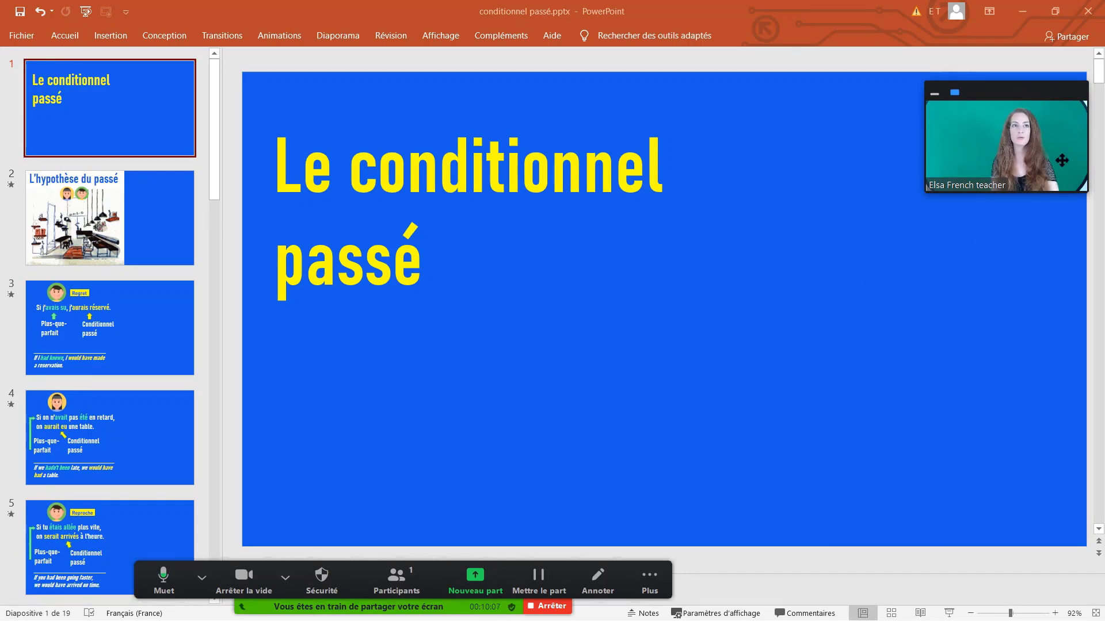
left_click_drag(1002, 89, 595, 36)
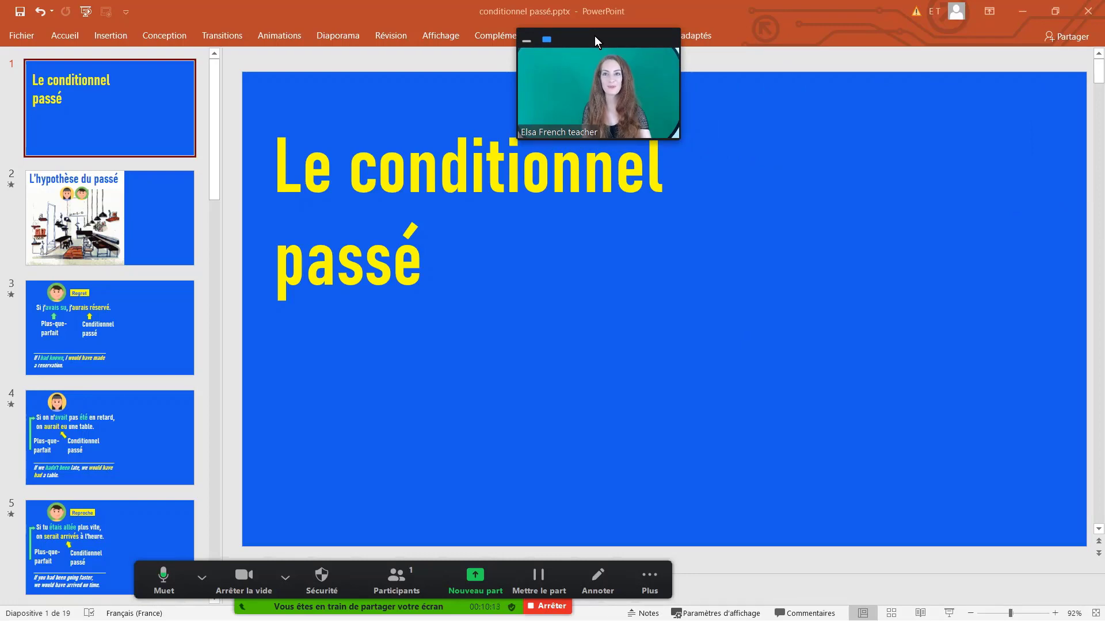
left_click_drag(595, 36, 976, 33)
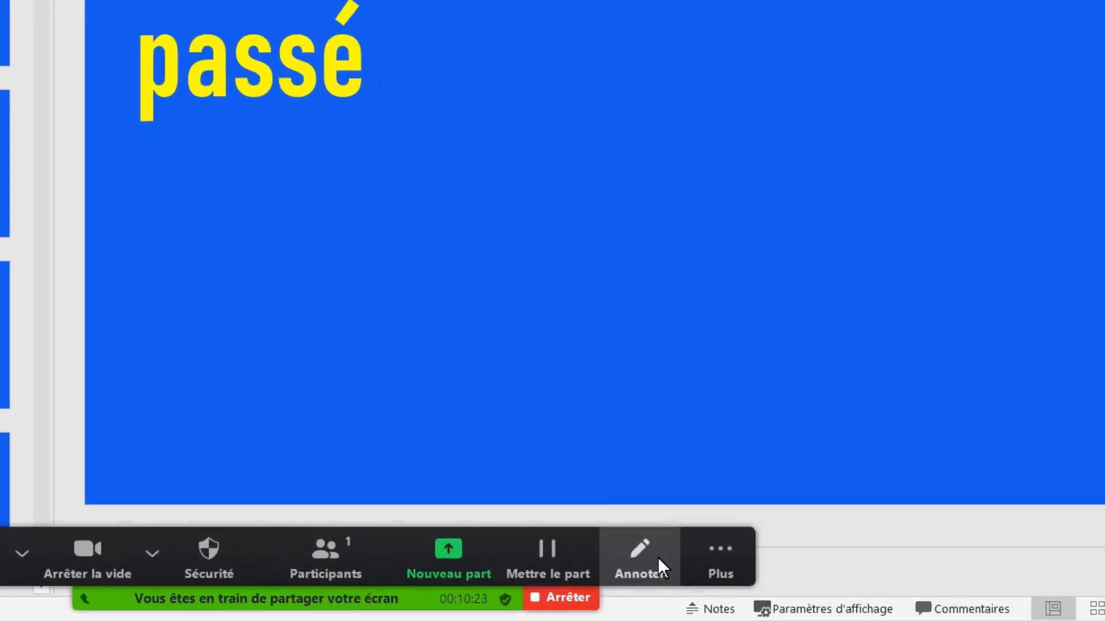
Step: Turn on annotation for the shared presentation and choose the spotlight pointer, trying the arrow option first
left_click(657, 558)
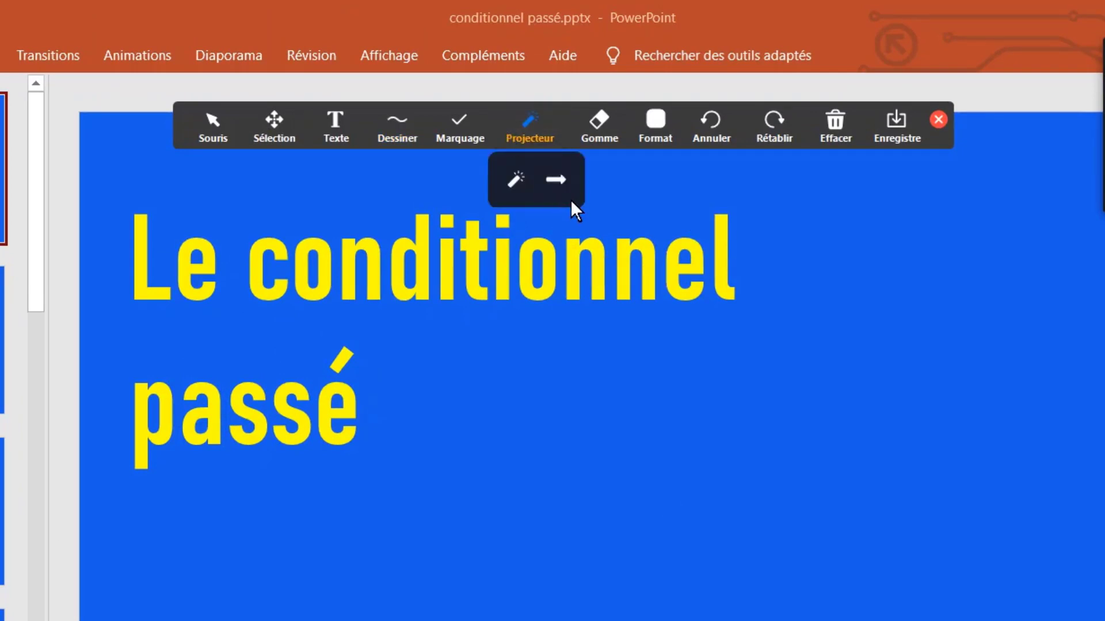
left_click(556, 184)
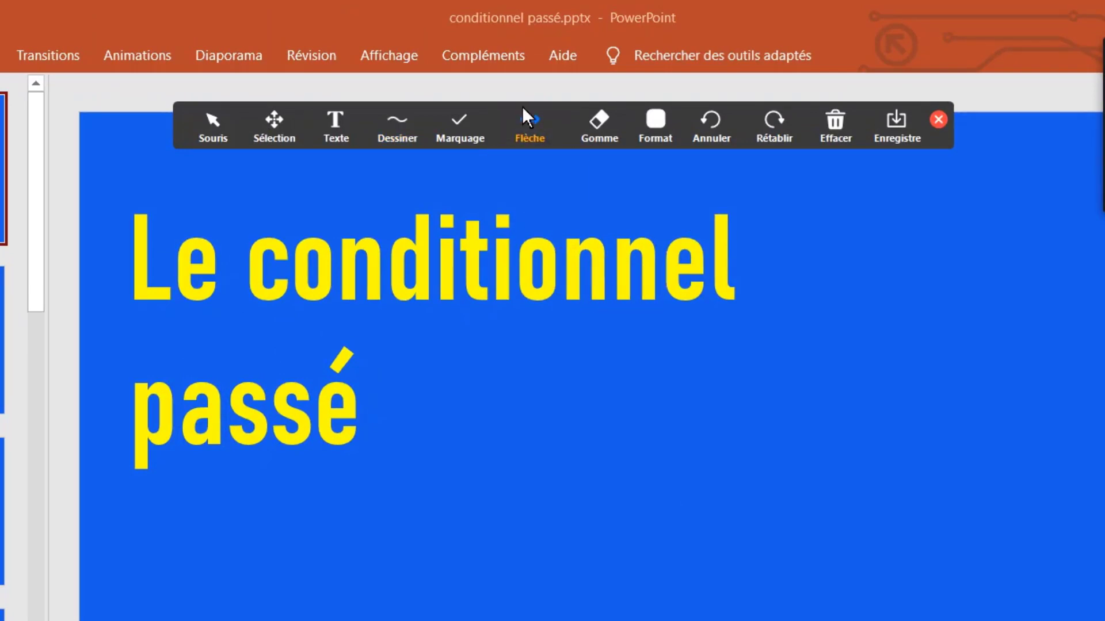
left_click(515, 181)
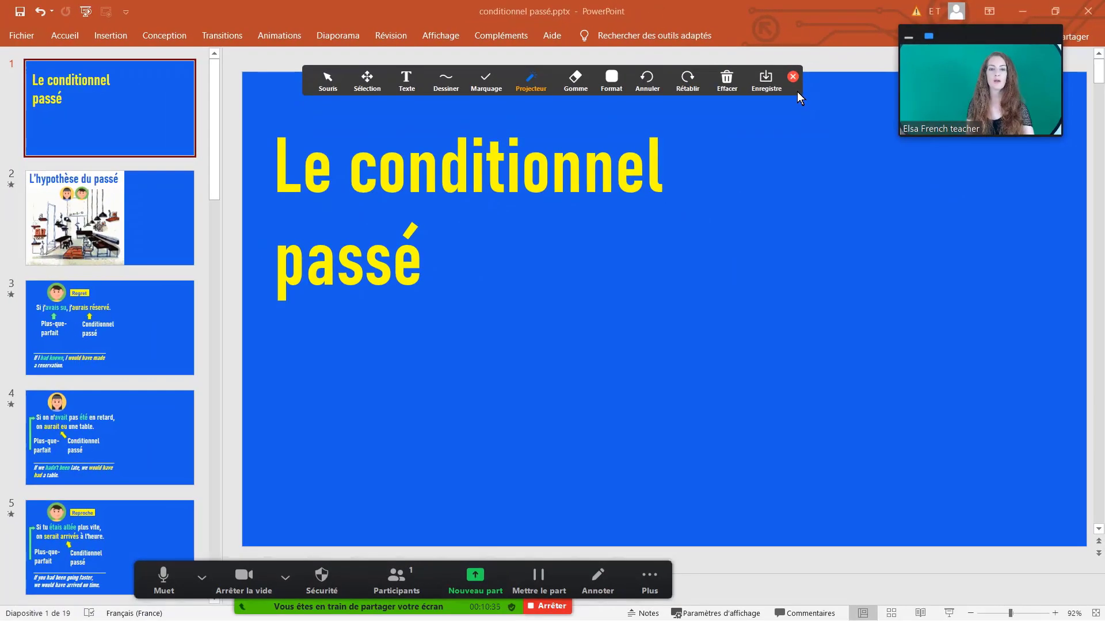
Step: Move the annotation toolbar below the slide, clear of the PowerPoint slide show control
left_click_drag(945, 144, 1040, 448)
mouse_move(857, 291)
left_mouse_down()
mouse_move(1067, 617)
mouse_move(1052, 617)
left_mouse_up()
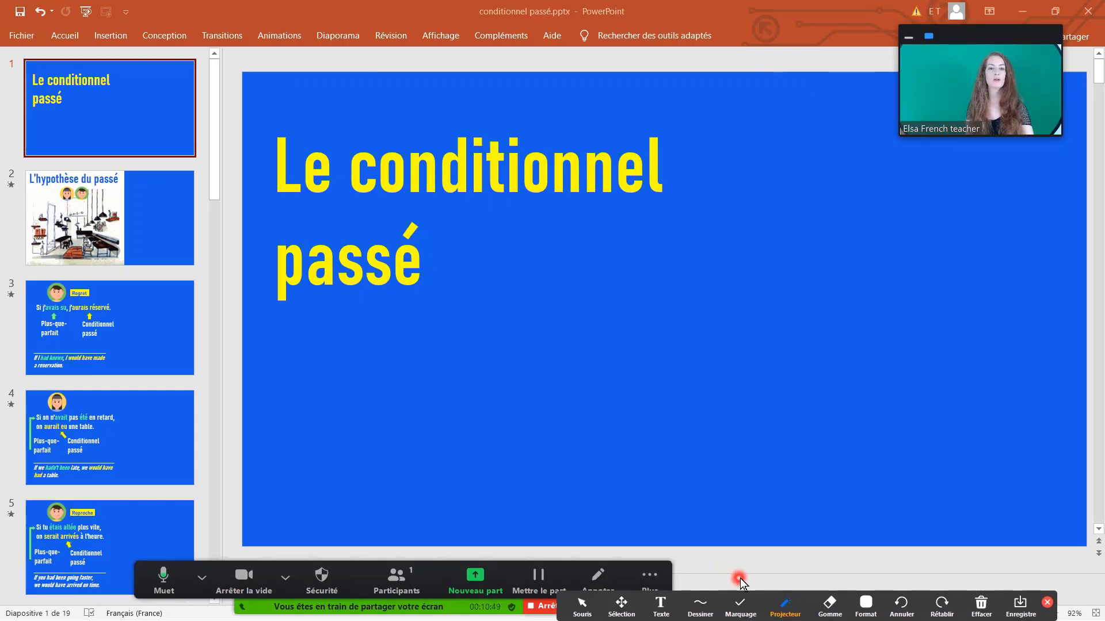
left_click(981, 604)
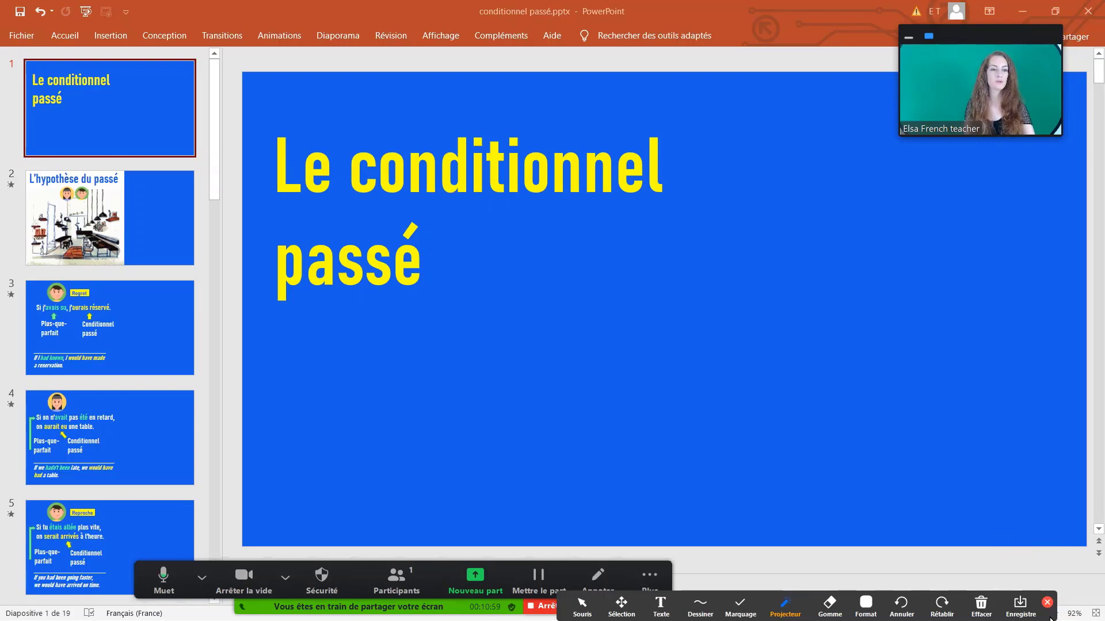
left_click_drag(1050, 618, 789, 618)
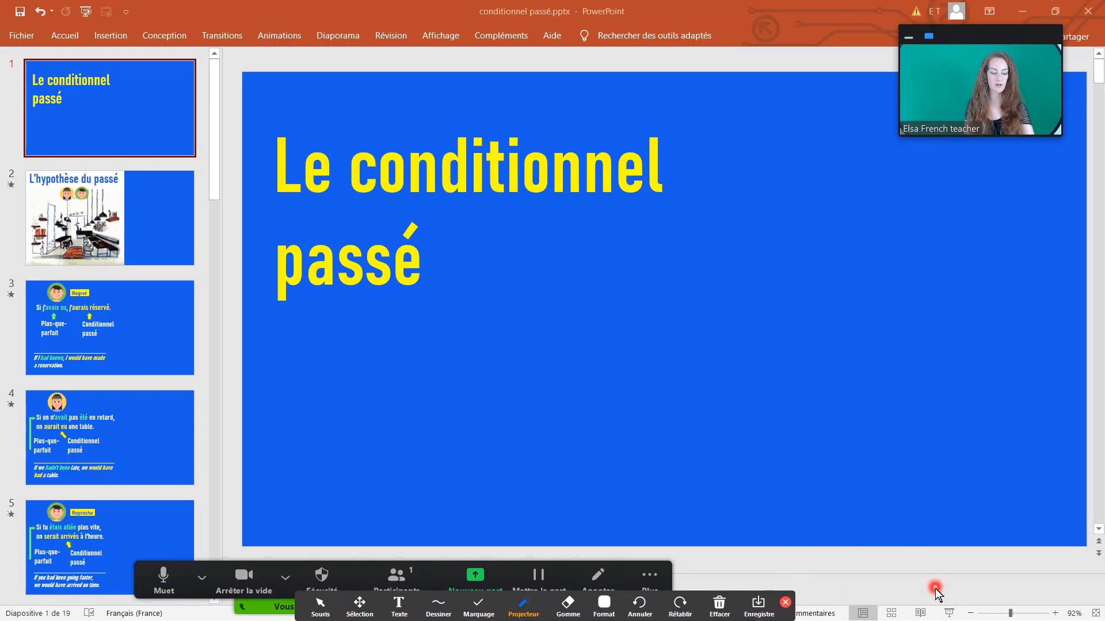
Step: Start the PowerPoint slide show and return to the title slide "Le conditionnel passé"
left_click(951, 617)
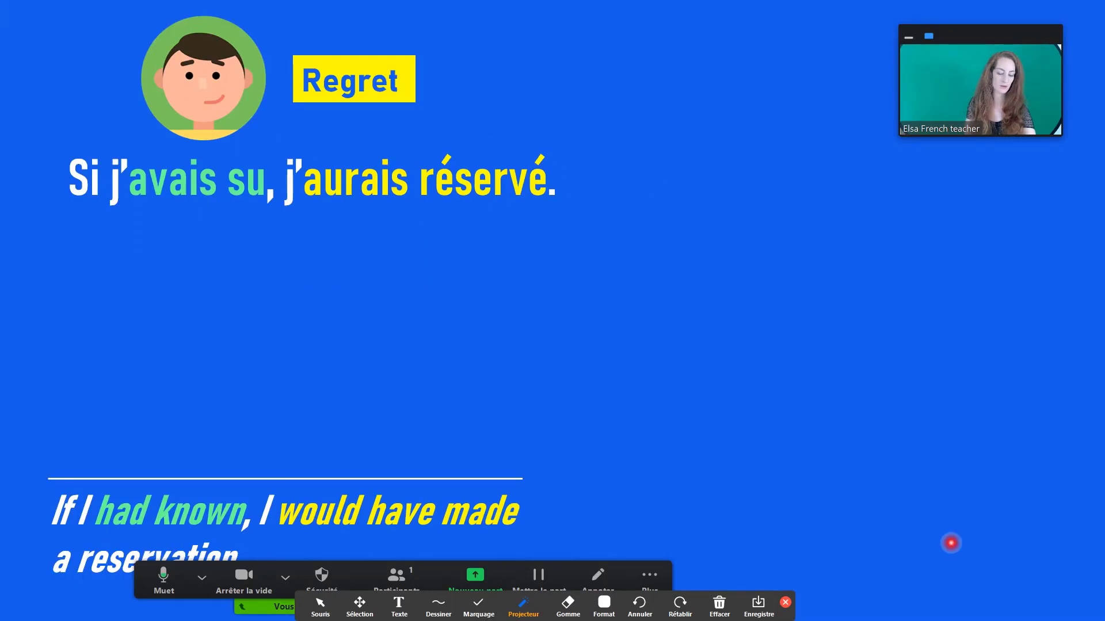
key("Left")
key("Left")
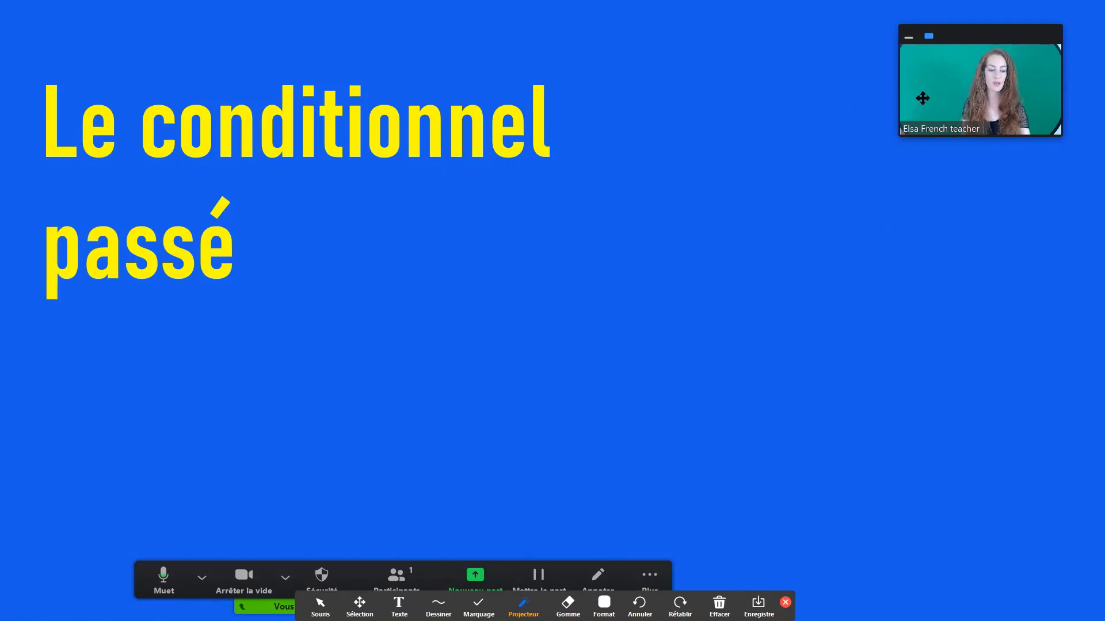
Step: Rearrange the floating video thumbnail and meeting controls so they clear the slide text and the annotation toolbar
left_click_drag(922, 98, 139, 75)
left_click_drag(968, 155, 958, 73)
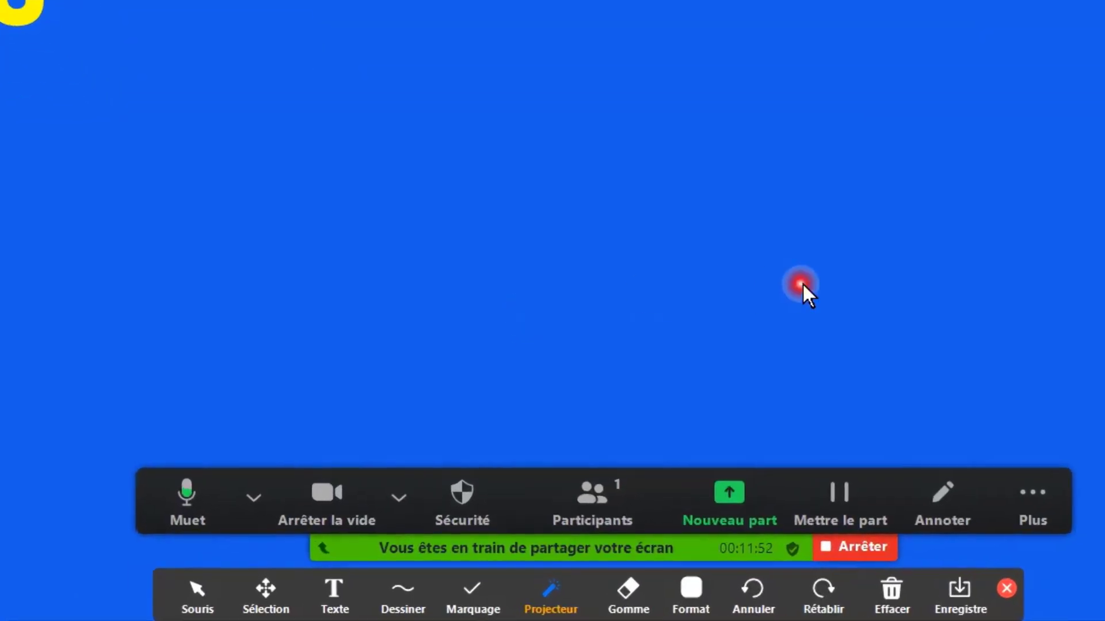
Step: Resume the recording and present the lesson slides through the Regret example to "Si on n'avait pas été en retard"
left_click(1035, 496)
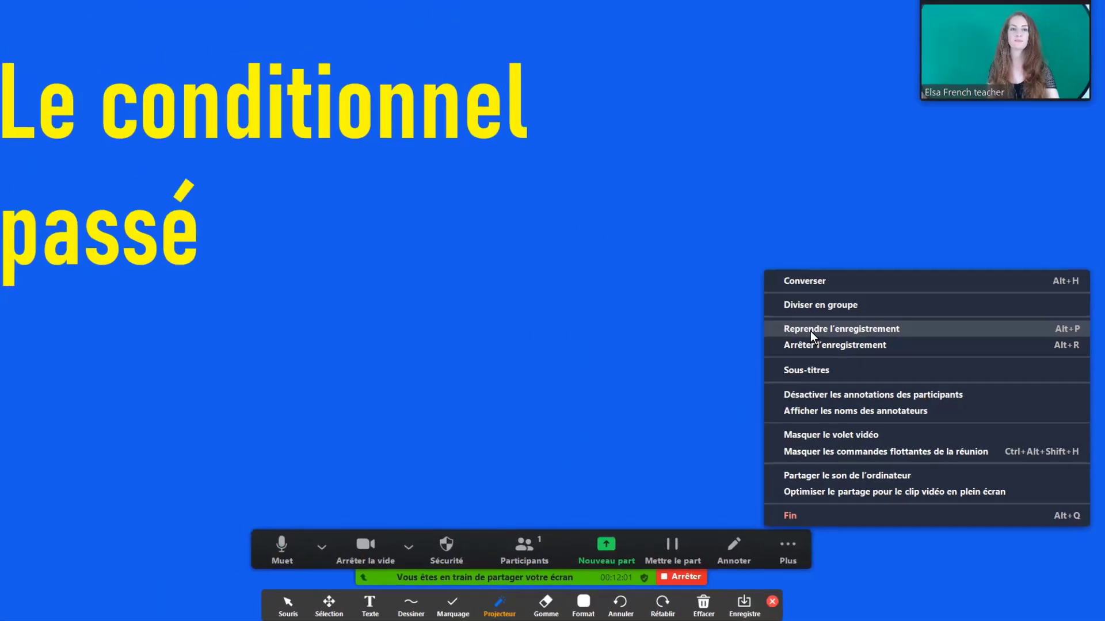
left_click(812, 331)
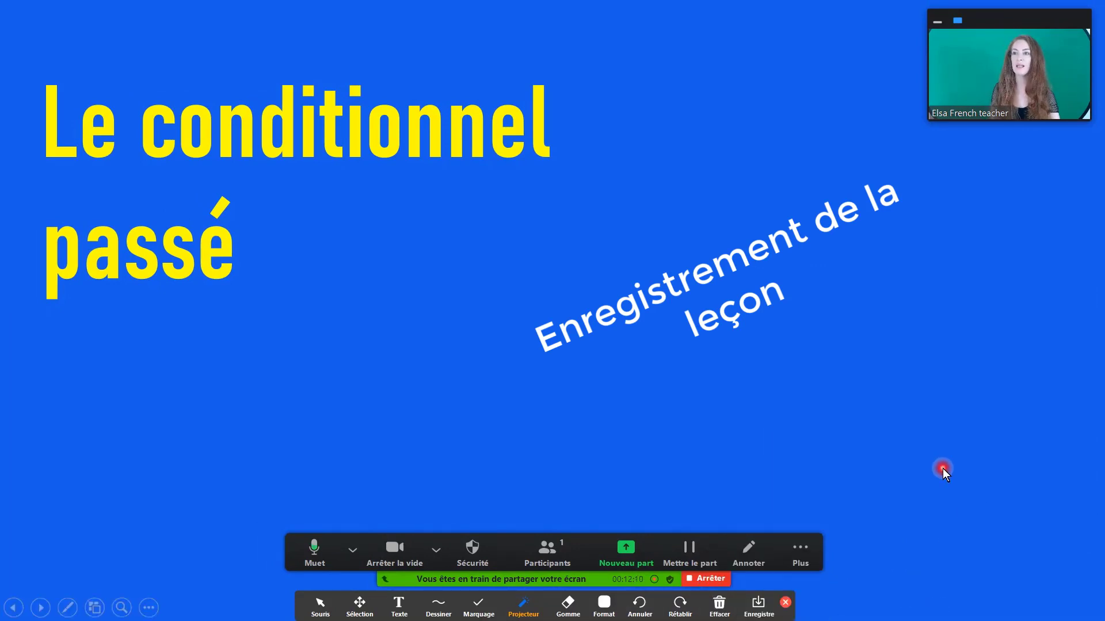
key("Right")
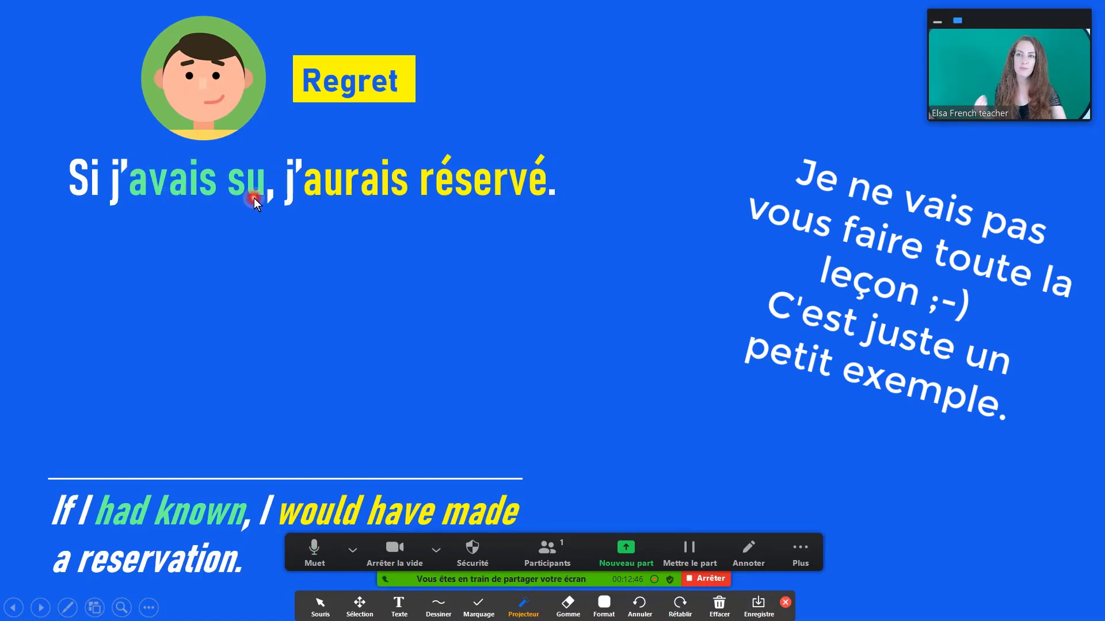
key("Right")
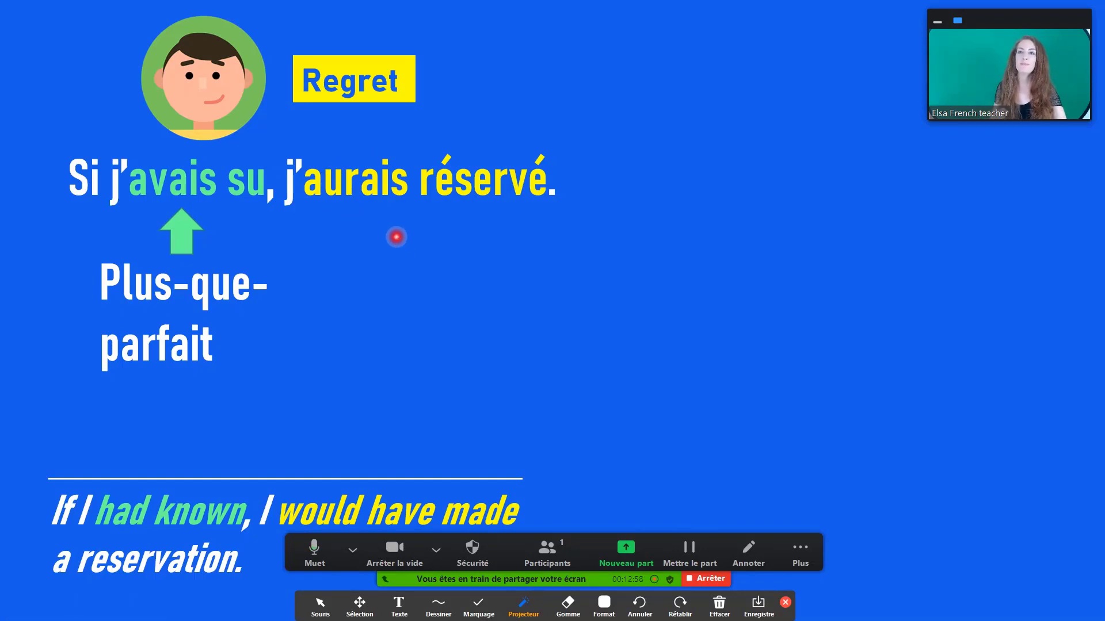
key("Right")
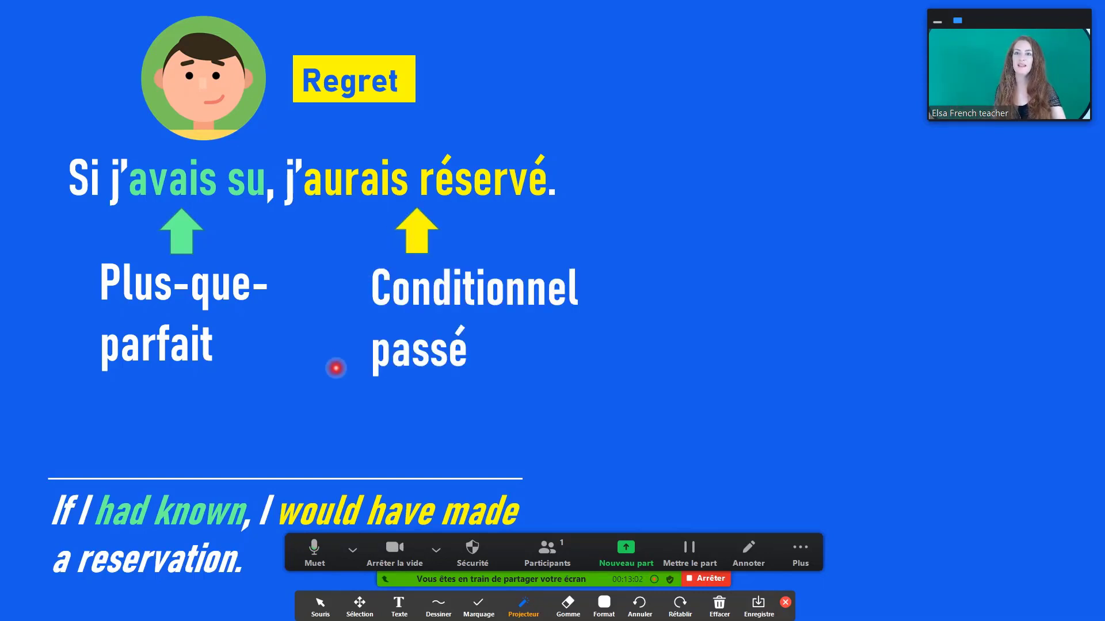
key("Right")
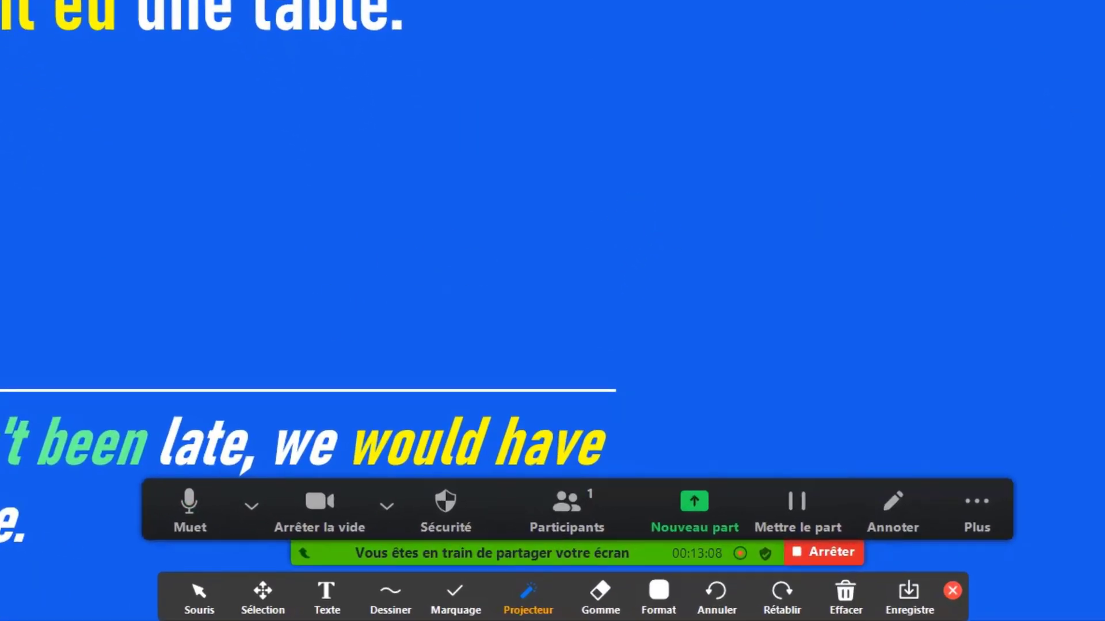
Step: Pause the recording while the slide show is still being shared
left_click(998, 496)
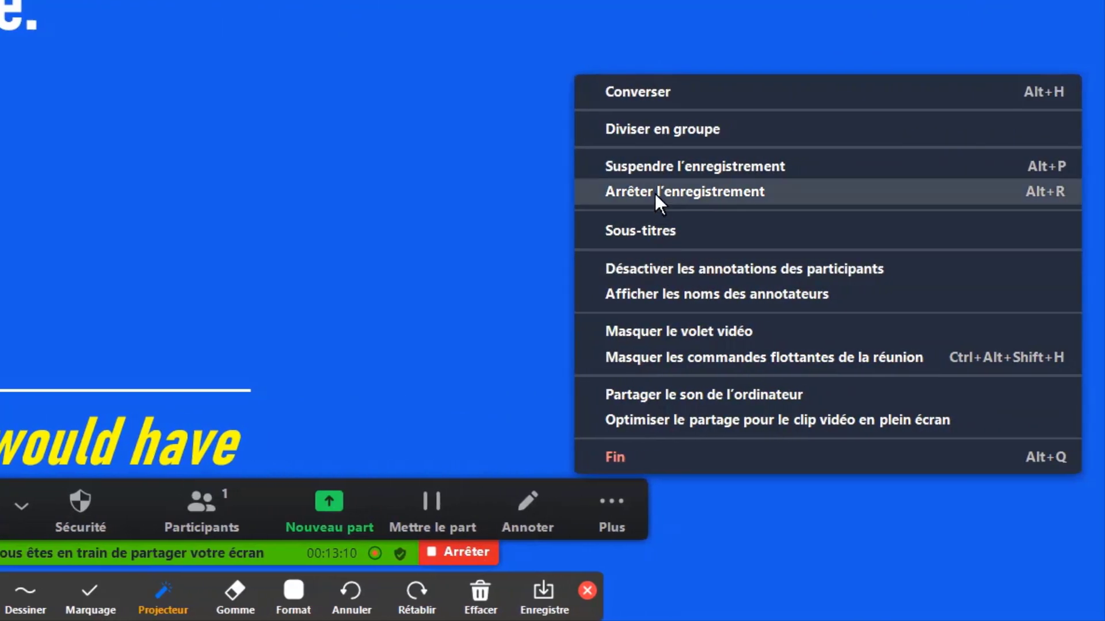
left_click(651, 167)
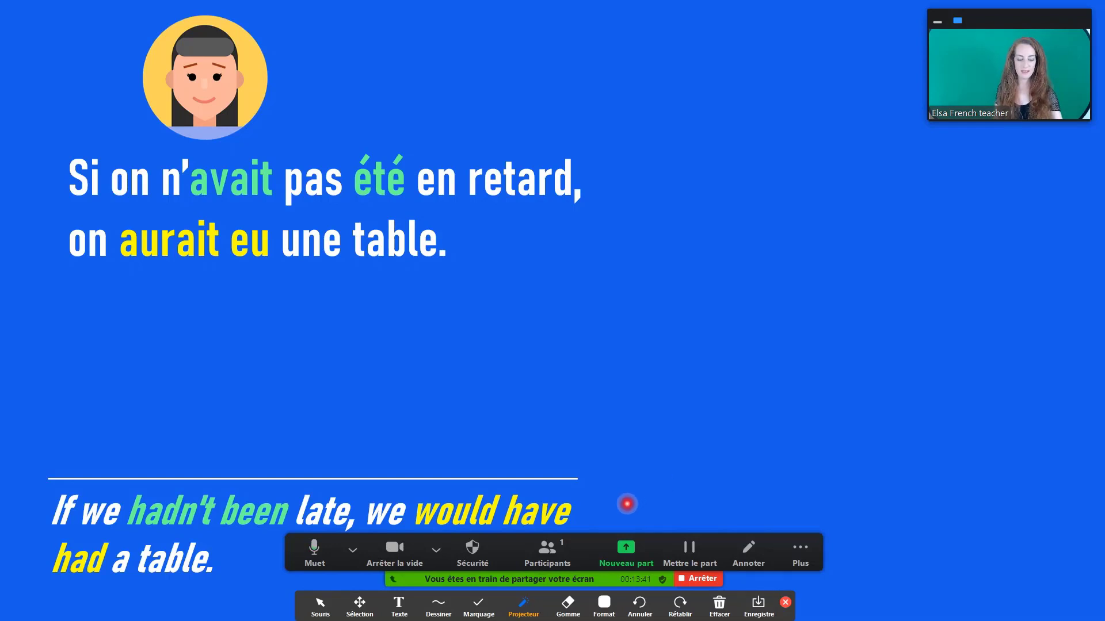
left_click(477, 604)
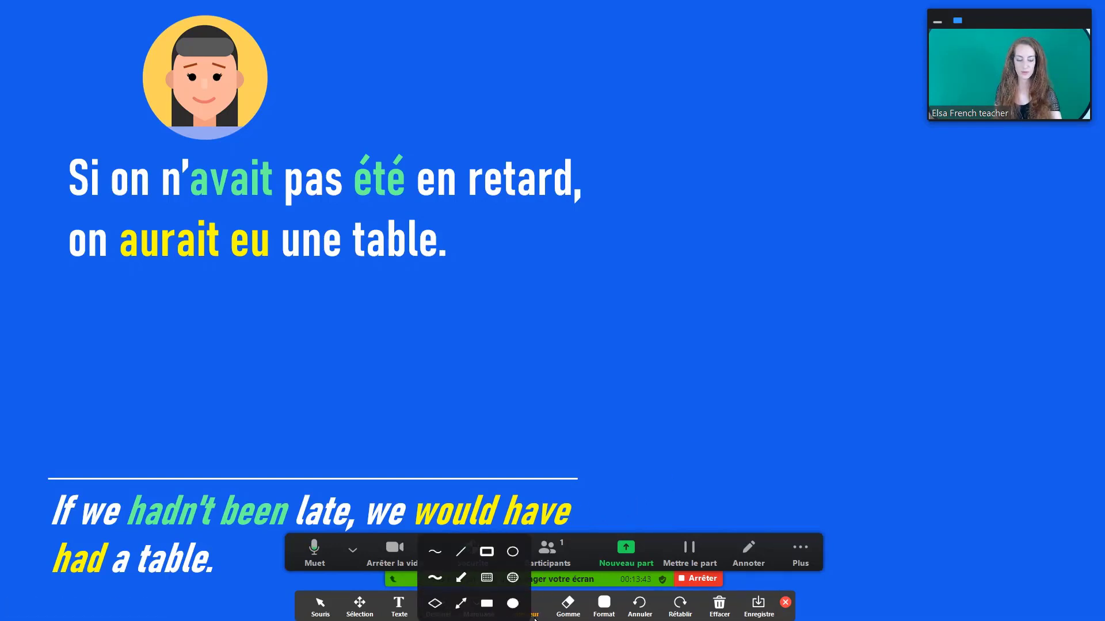
left_click(801, 555)
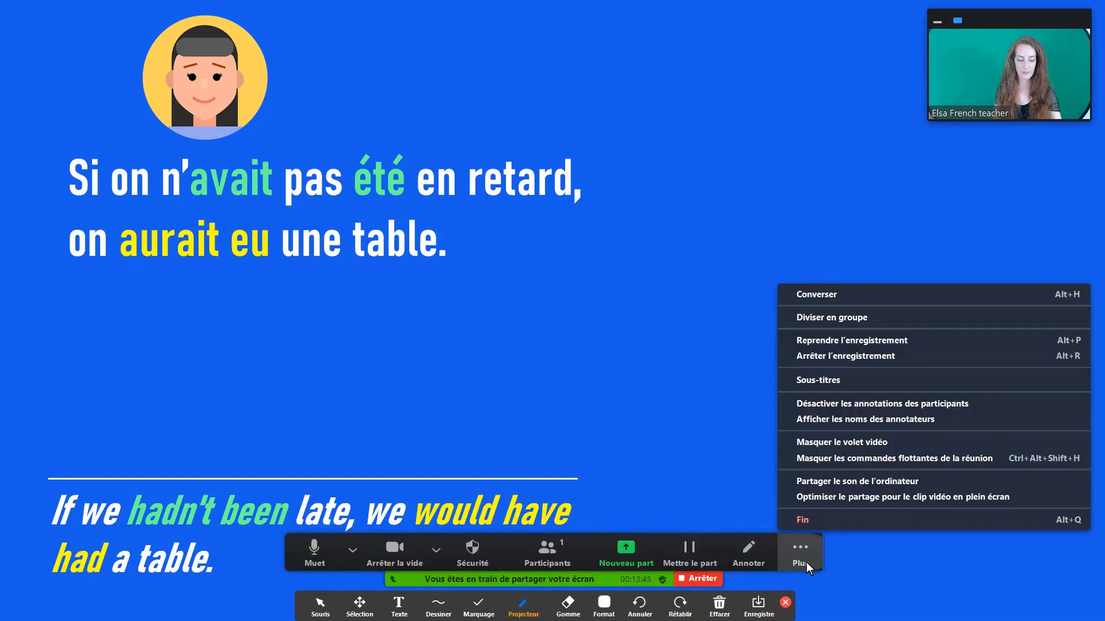
left_click_drag(806, 562, 850, 541)
left_click(853, 543)
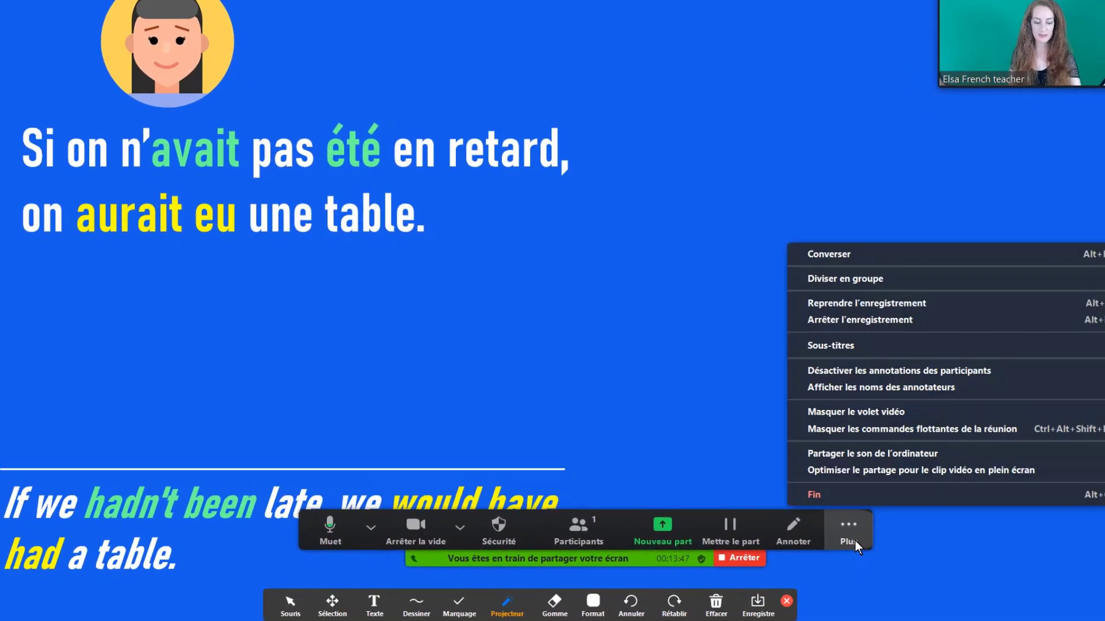
key("Escape")
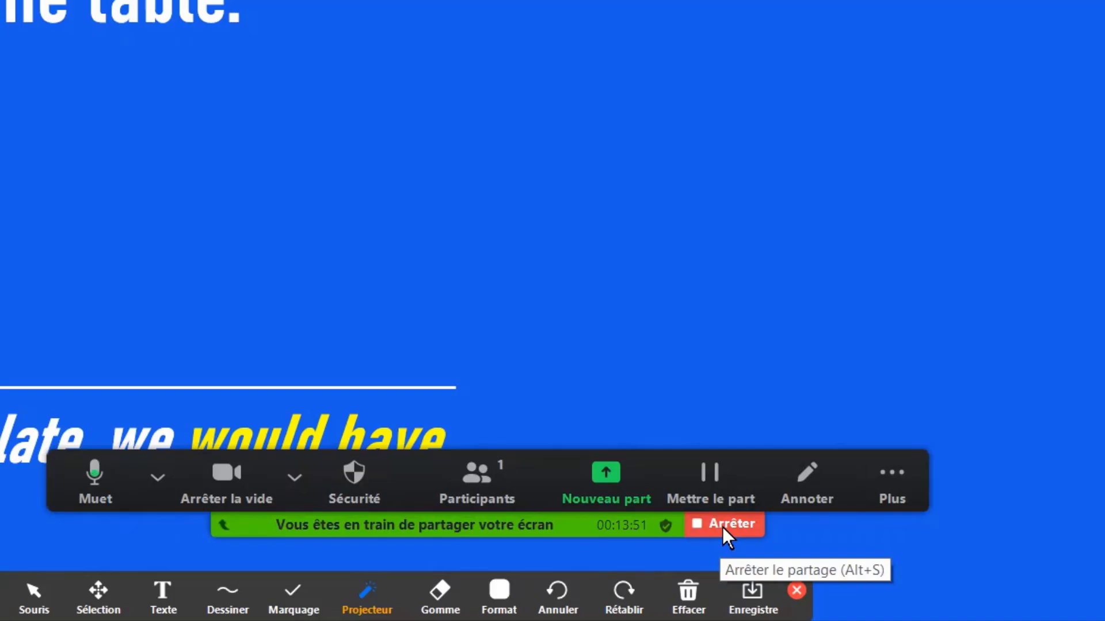
Step: Stop the screen share and resume recording the camera view
left_click(740, 562)
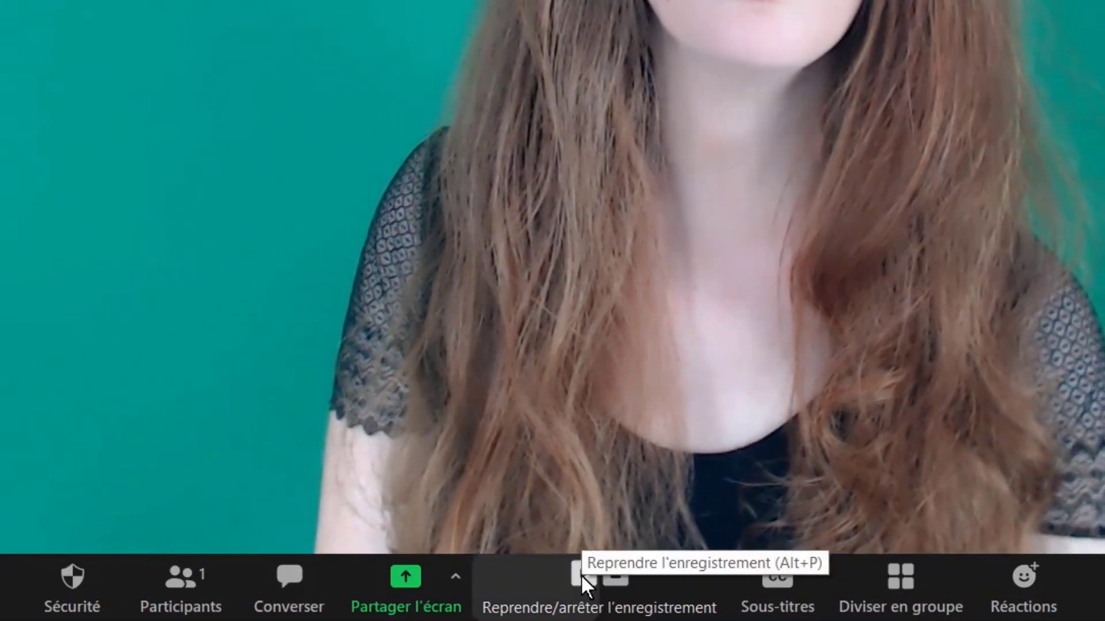
left_click(582, 574)
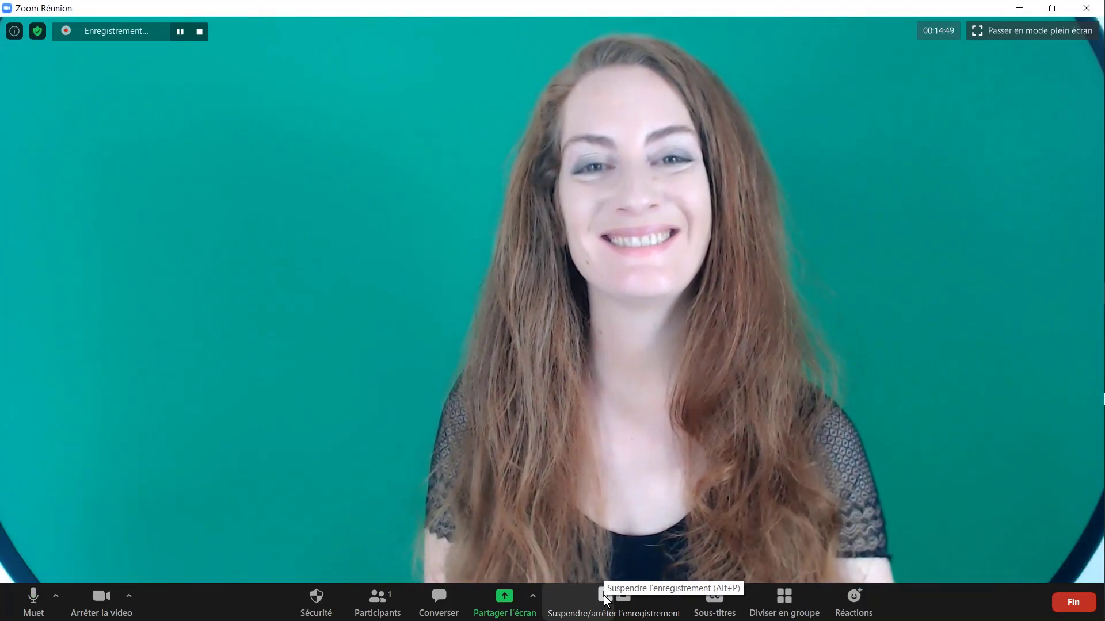
Step: Stop the recording and end the meeting for all participants
left_click(626, 596)
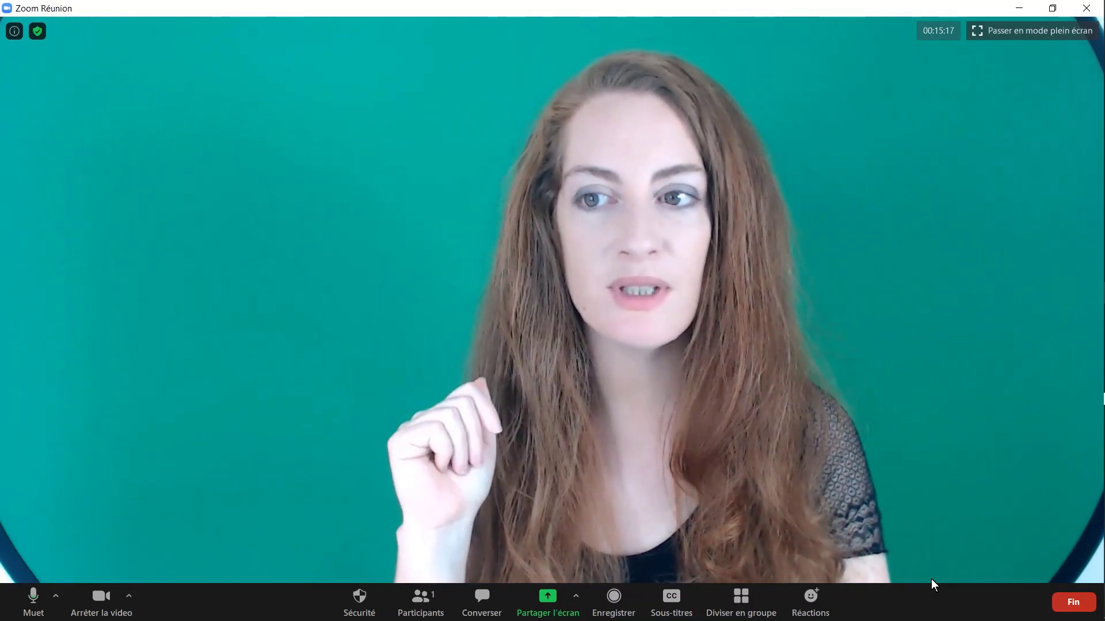
left_click(1071, 607)
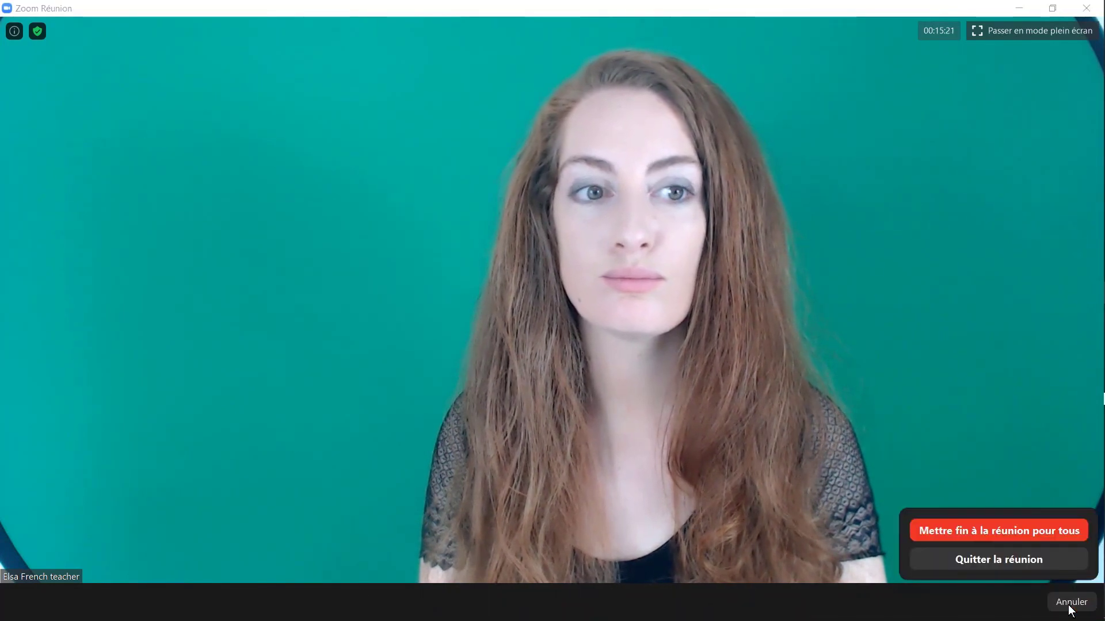
left_click(983, 536)
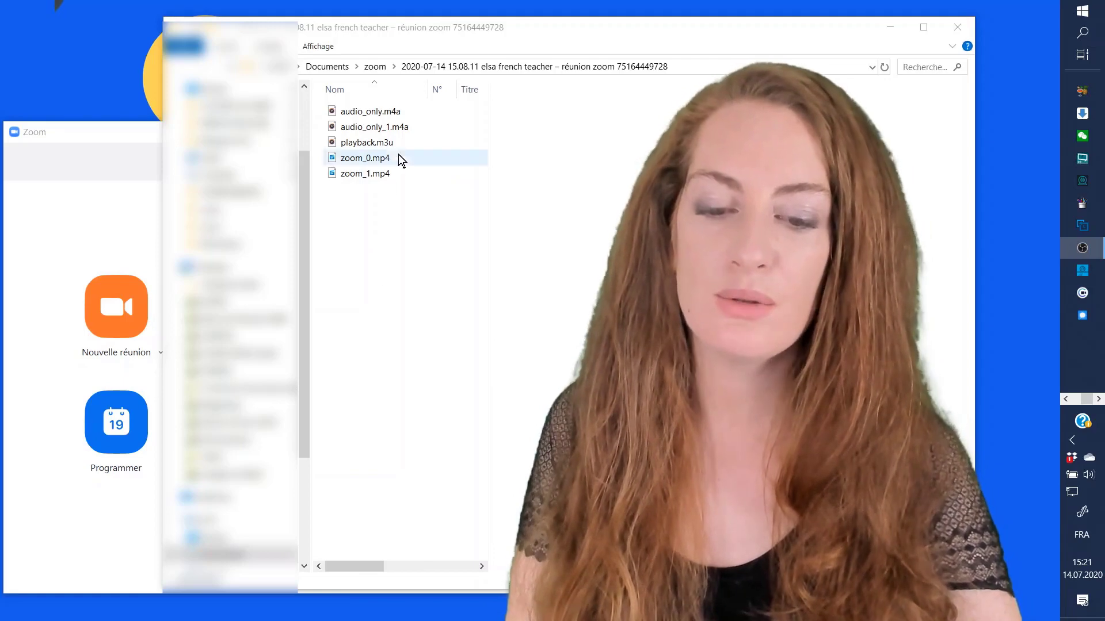
Step: Examine the saved recording files audio_only.m4a and zoom_1.mp4 in the meeting's folder
left_click(369, 114)
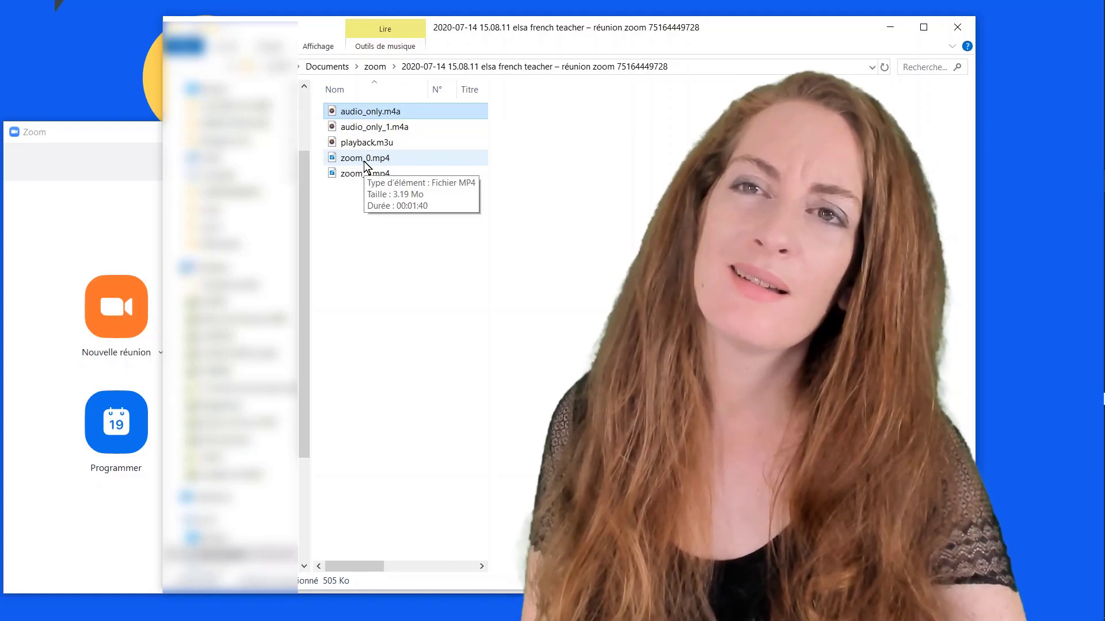
left_click(362, 175)
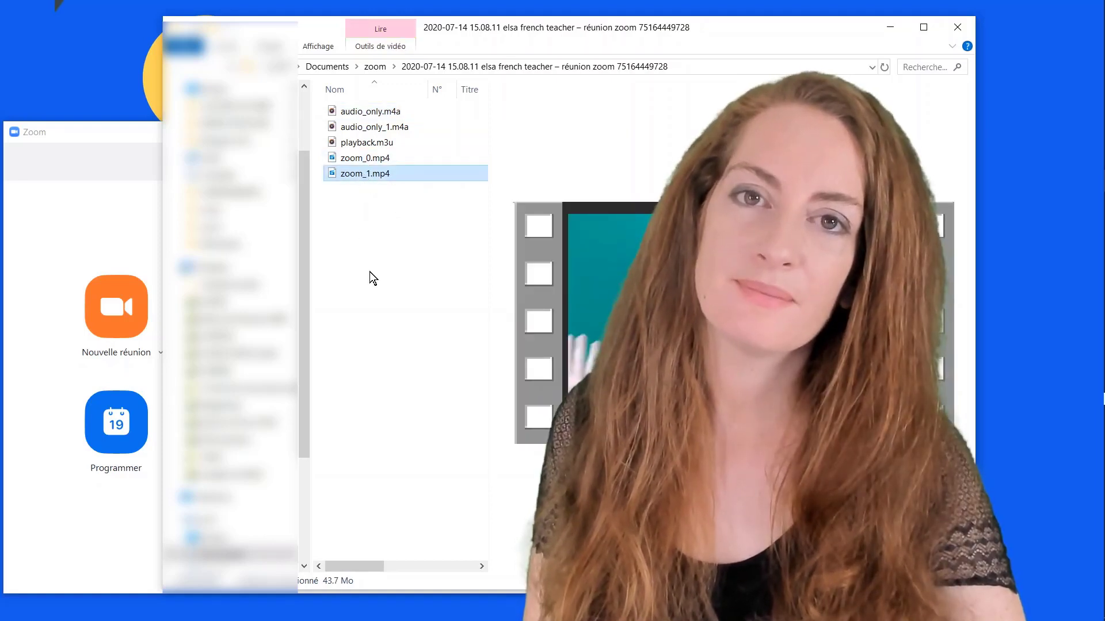